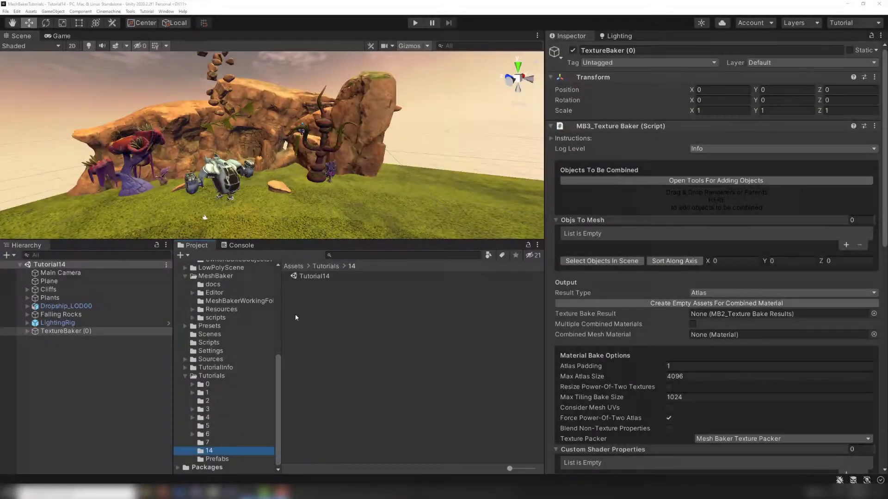
Drag Cliffs into TextureBaker (0)'s Objects To Be Combined drop area.
{"action": "left_click_drag", "start_coordinate": [123, 290], "coordinate": [689, 207]}
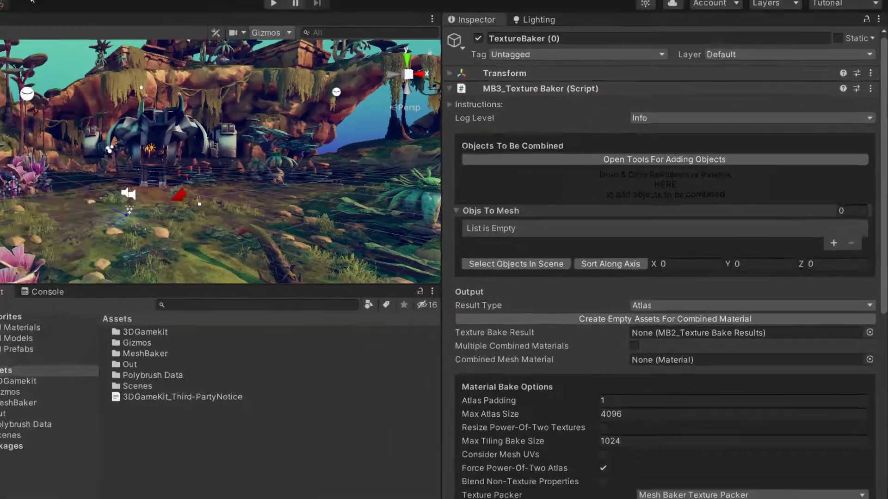
Open MeshBaker's Tools For Adding Objects window and dock it beside the Console.
{"action": "left_click", "coordinate": [203, 12]}
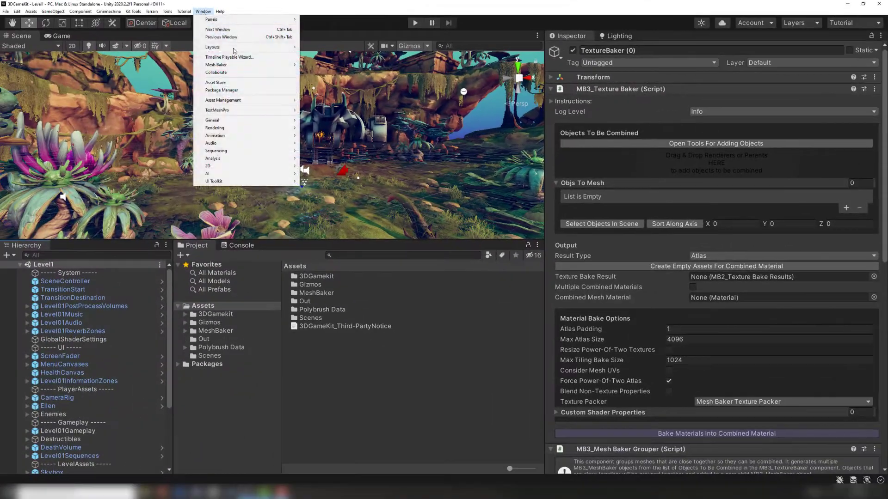
{"action": "mouse_move", "coordinate": [245, 66]}
{"action": "left_click", "coordinate": [314, 66]}
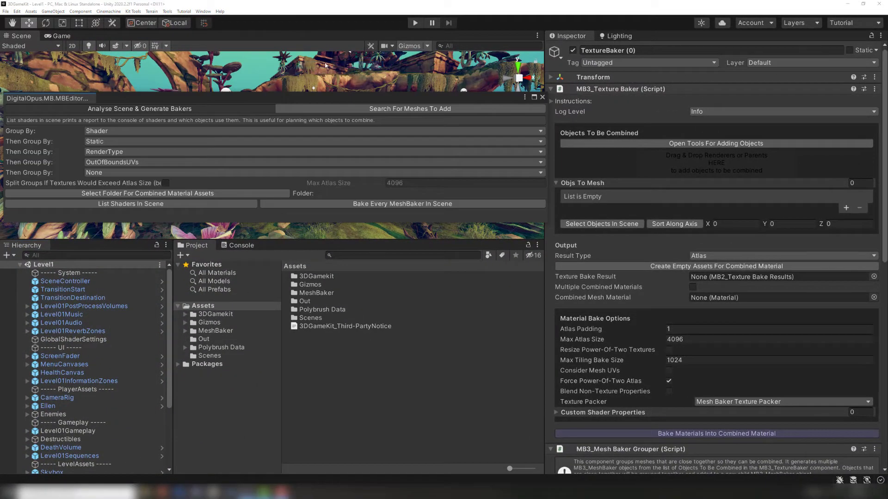
{"action": "left_click", "coordinate": [542, 97]}
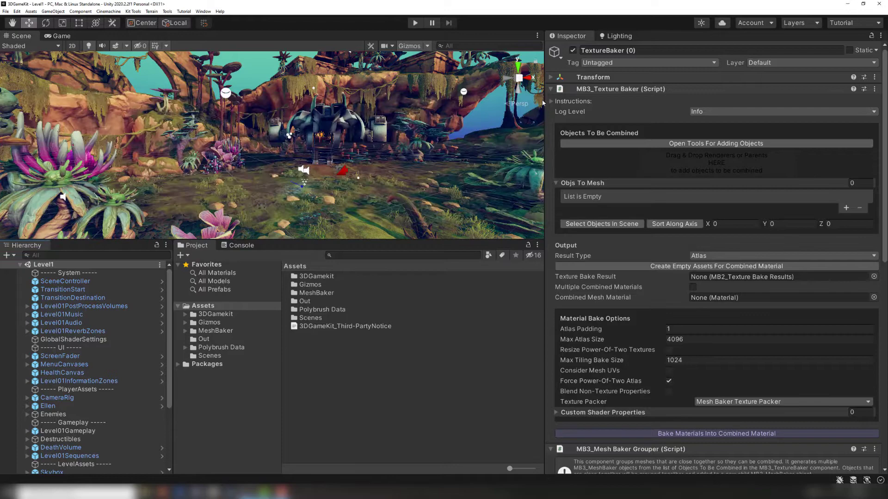
{"action": "left_click", "coordinate": [684, 144]}
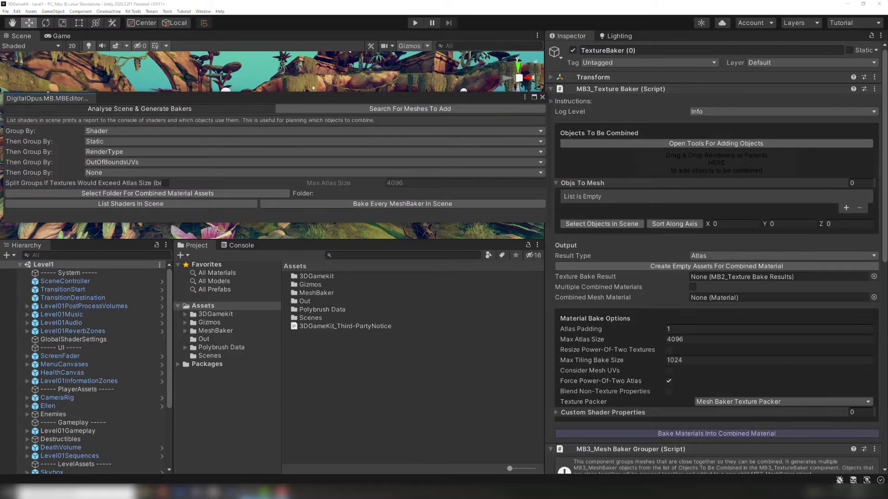
{"action": "left_click_drag", "start_coordinate": [48, 98], "coordinate": [296, 246]}
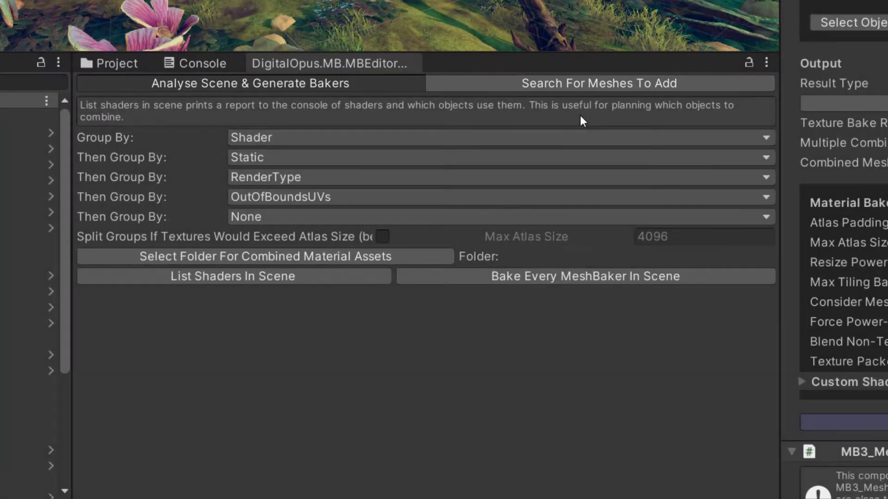
Search for static-only meshes using the material CliffBig01_Mat.
{"action": "left_click", "coordinate": [580, 85]}
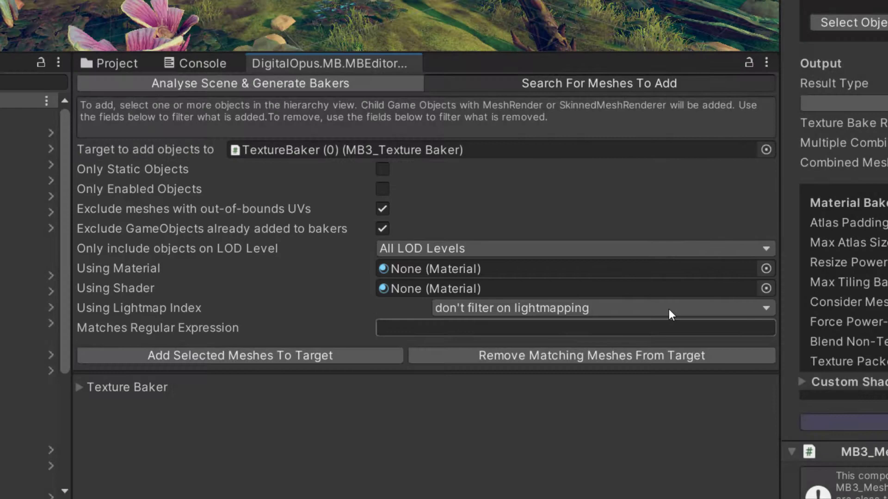
{"action": "left_click", "coordinate": [382, 169]}
{"action": "left_click", "coordinate": [766, 268]}
{"action": "type", "text": "cliff"}
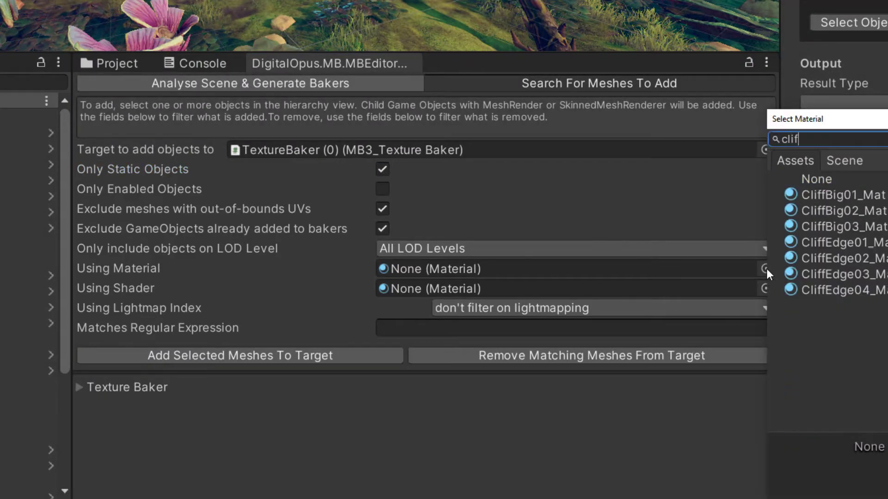
{"action": "double_click", "coordinate": [828, 201]}
Set the shader filter to CliffBig02_Mat and make MeshBaker (0) the target.
{"action": "left_click", "coordinate": [763, 287]}
{"action": "type", "text": "cliff"}
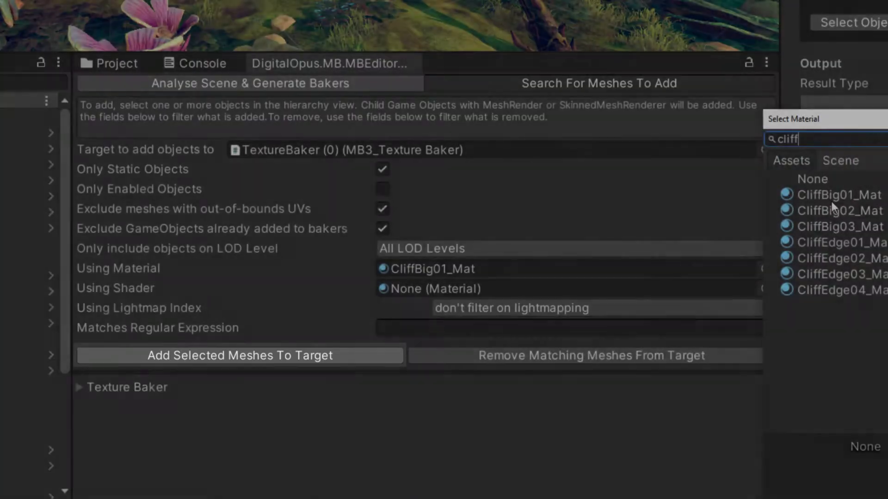
{"action": "double_click", "coordinate": [832, 210]}
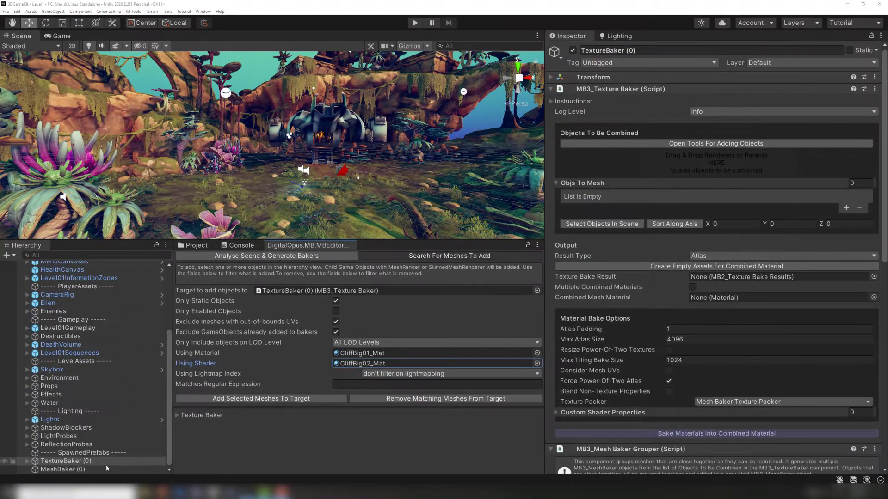
{"action": "left_click_drag", "start_coordinate": [349, 342], "coordinate": [389, 293]}
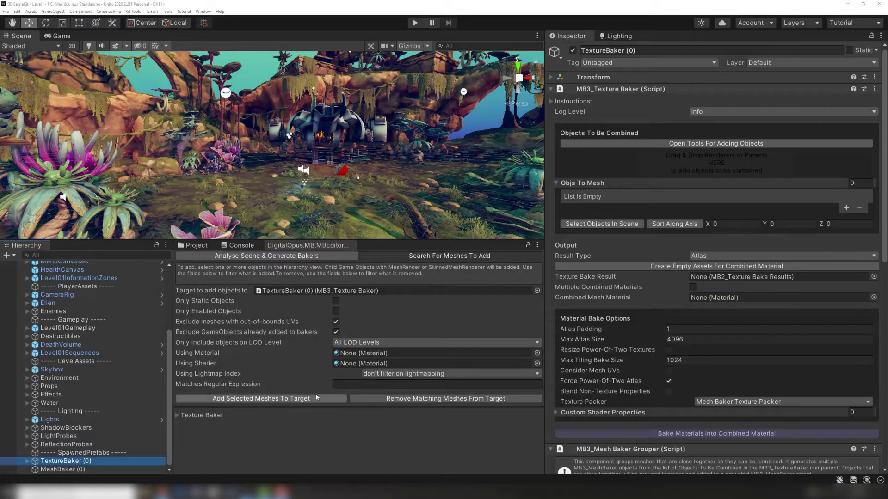
Select Environment and Props and filter the search by material VegetationLarge01_Mat.
{"action": "left_click", "coordinate": [92, 378]}
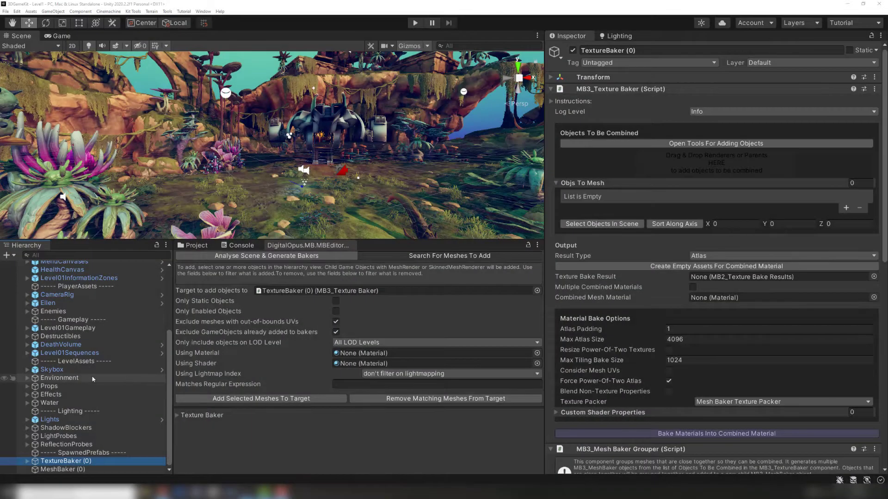
{"action": "left_click", "coordinate": [84, 385], "text": "shift"}
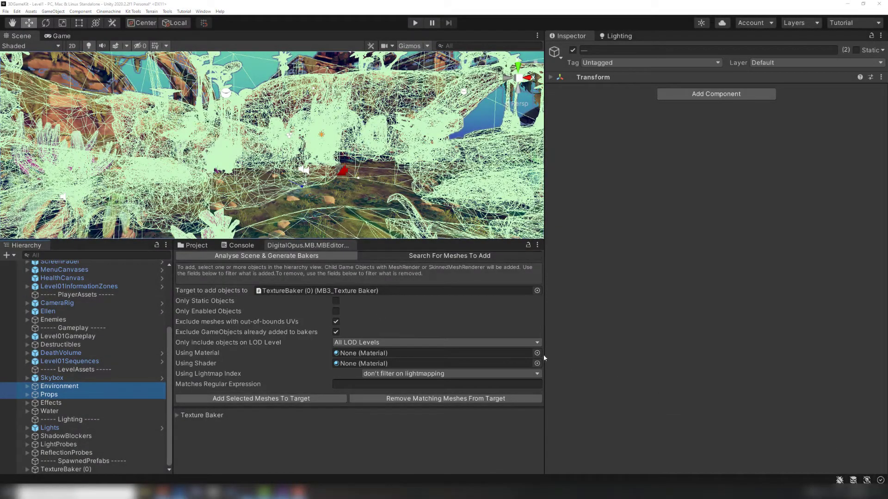
{"action": "left_click", "coordinate": [538, 353]}
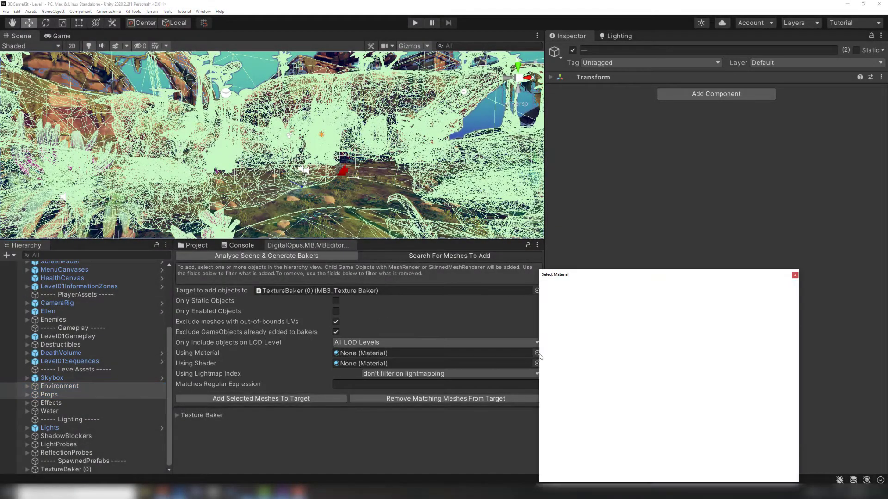
{"action": "type", "text": "vege"}
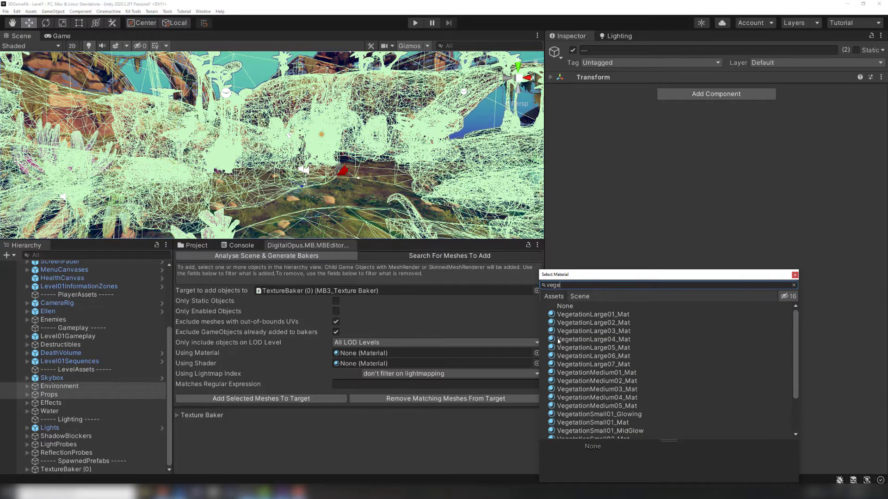
{"action": "double_click", "coordinate": [605, 315]}
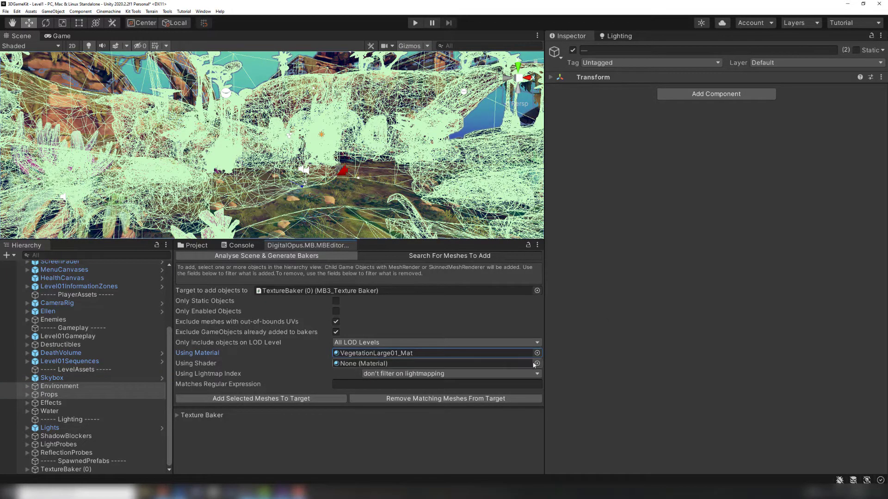
Set the shader filter to Hanging_Moss_Mat.
{"action": "left_click", "coordinate": [536, 364]}
{"action": "left_click", "coordinate": [534, 366]}
{"action": "type", "text": "moss"}
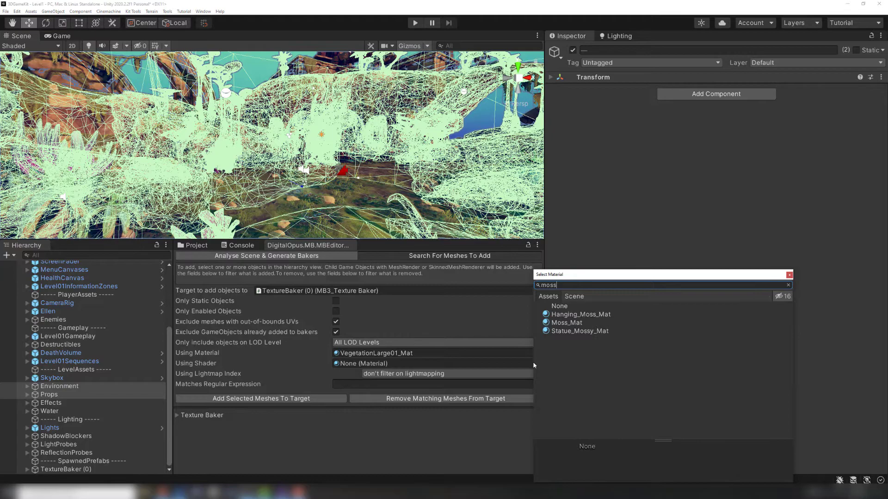
{"action": "double_click", "coordinate": [592, 318]}
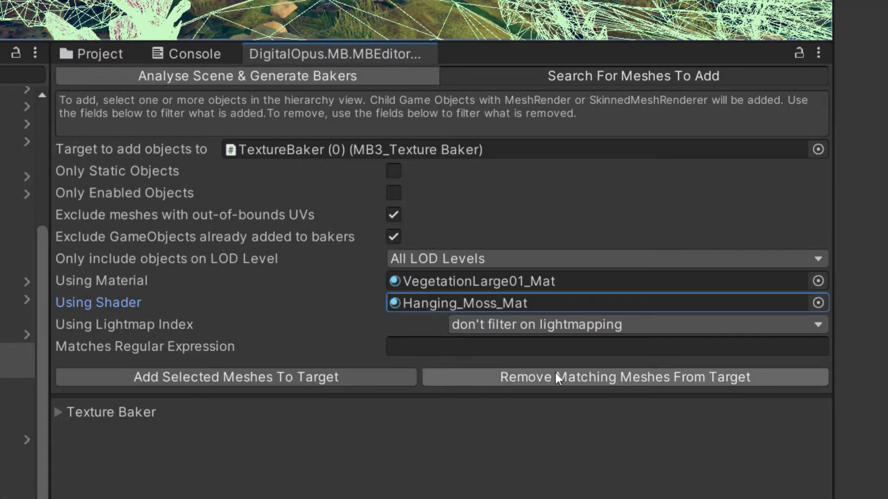
Set Using Shader to None and add the 84 VegetationLarge01_Mat meshes to TextureBaker (0).
{"action": "left_click", "coordinate": [347, 376]}
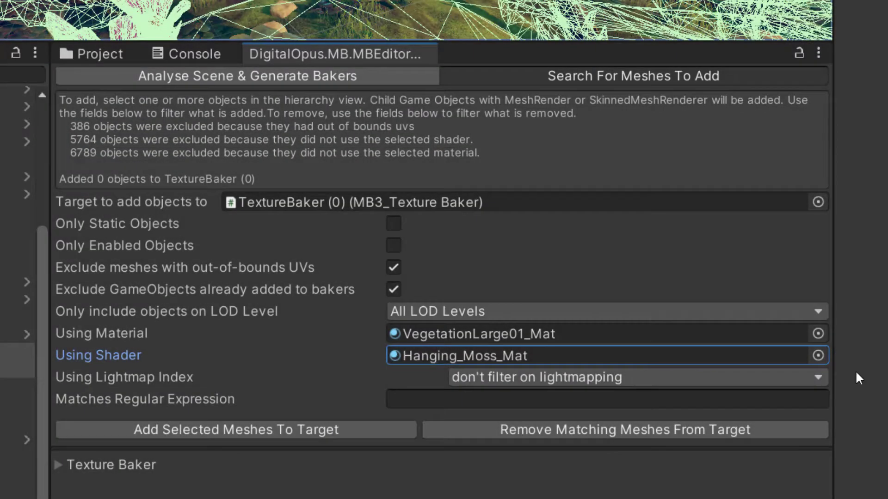
{"action": "left_click", "coordinate": [821, 357]}
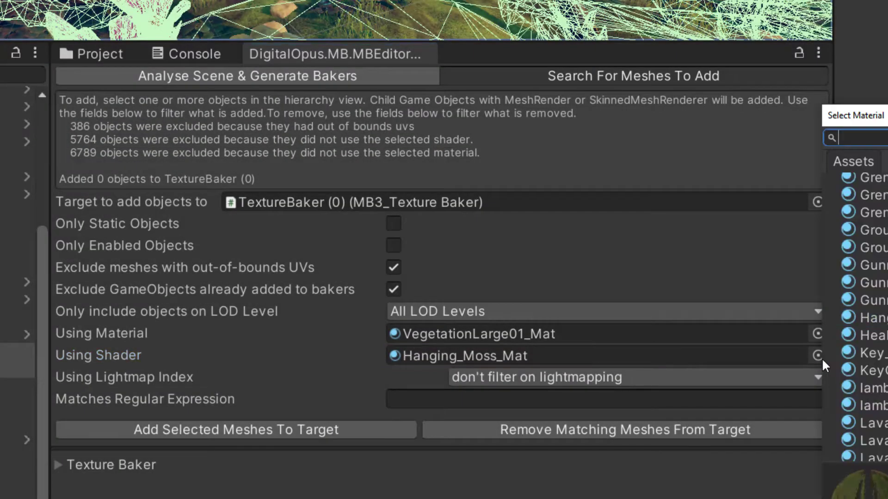
{"action": "type", "text": "None"}
{"action": "double_click", "coordinate": [870, 179]}
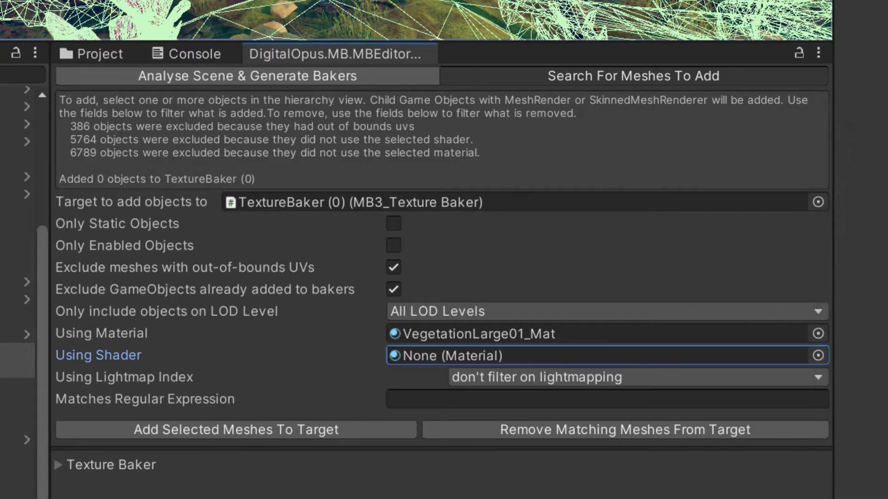
{"action": "left_click", "coordinate": [365, 437]}
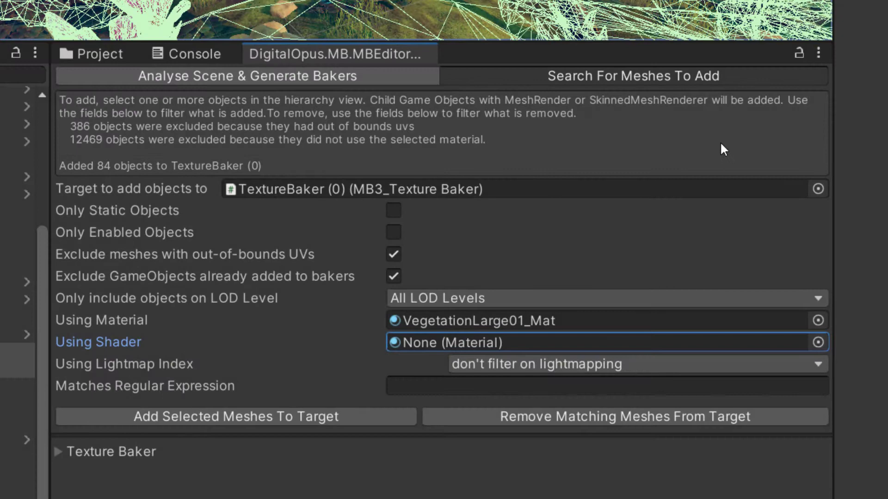
{"action": "left_click", "coordinate": [402, 77]}
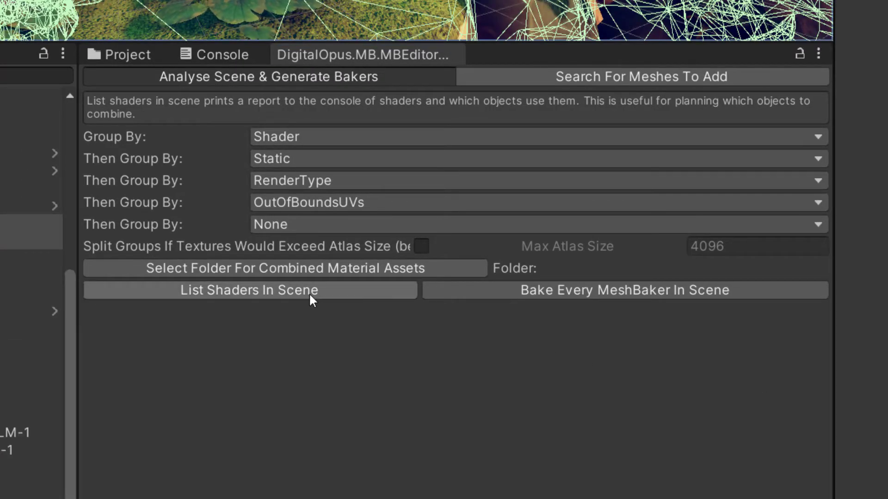
Group by Material only, with the other criteria set to None, and list the scene's shaders.
{"action": "left_click", "coordinate": [291, 295]}
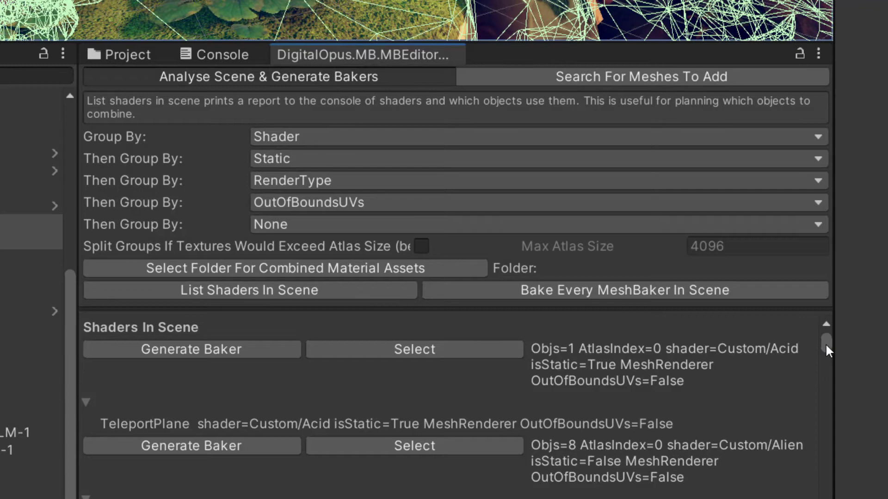
{"action": "left_click_drag", "start_coordinate": [826, 343], "coordinate": [820, 445]}
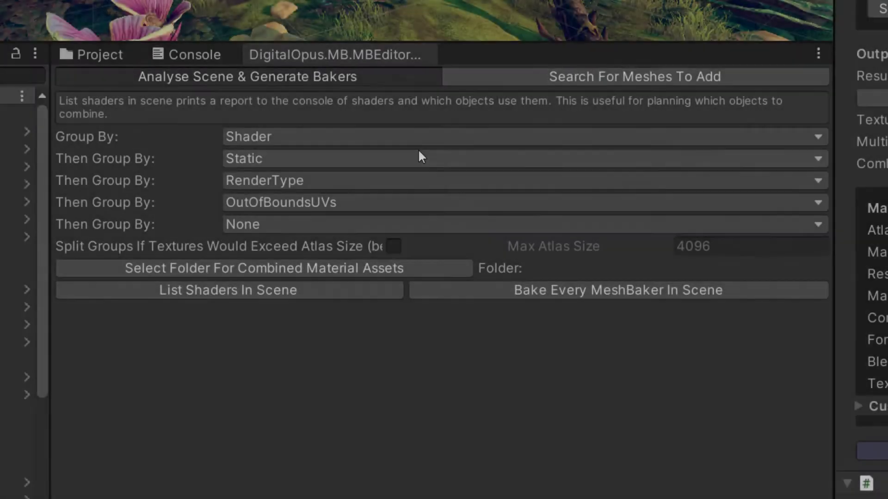
{"action": "left_click", "coordinate": [402, 137]}
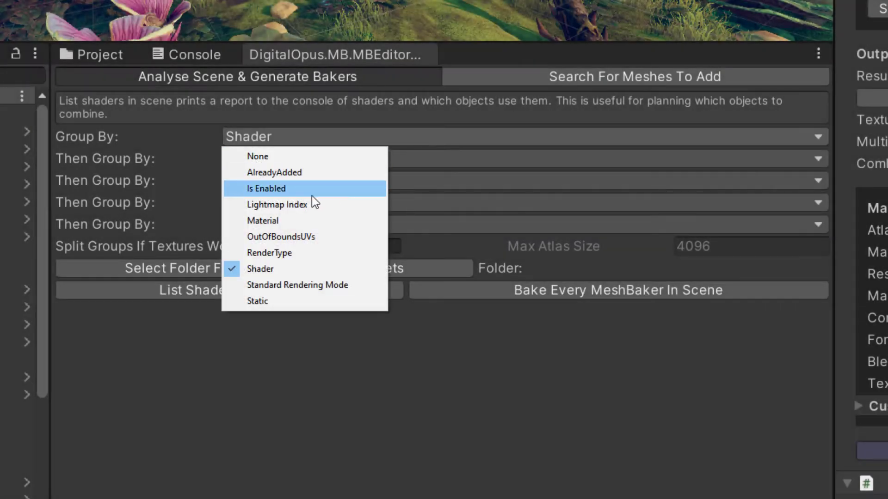
{"action": "left_click", "coordinate": [263, 221]}
{"action": "left_click", "coordinate": [307, 160]}
{"action": "left_click", "coordinate": [278, 178]}
{"action": "left_click", "coordinate": [287, 184]}
{"action": "left_click", "coordinate": [283, 200]}
{"action": "left_click", "coordinate": [278, 203]}
{"action": "left_click", "coordinate": [279, 220]}
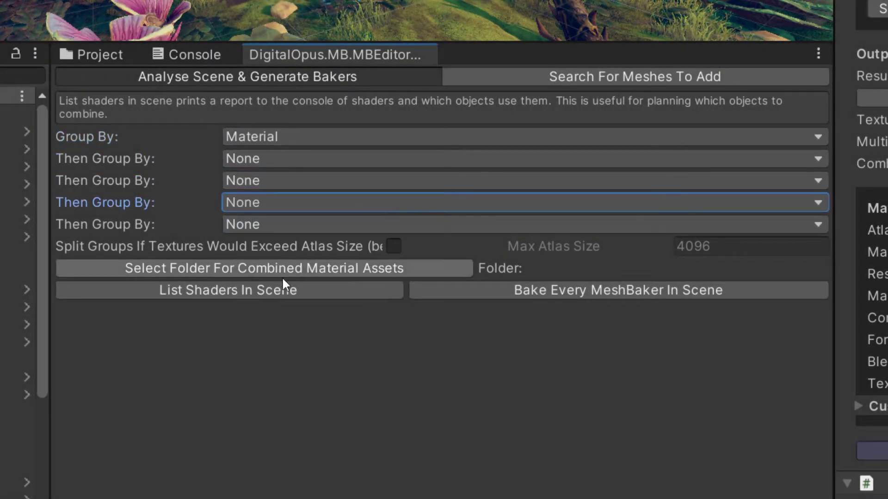
{"action": "left_click", "coordinate": [275, 290]}
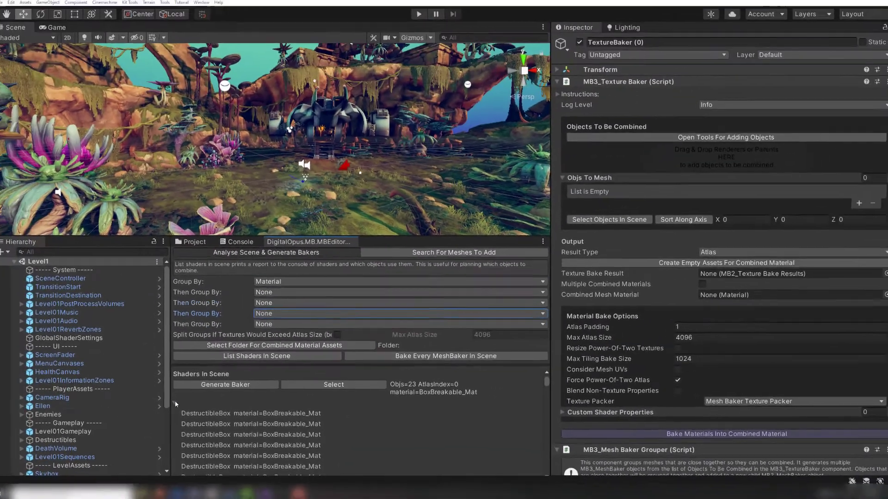
Collapse the BoxBreakable_Mat, Chomper, CliffBig01_Mat and CliffBig02_Mat groups in the report.
{"action": "left_click", "coordinate": [175, 401]}
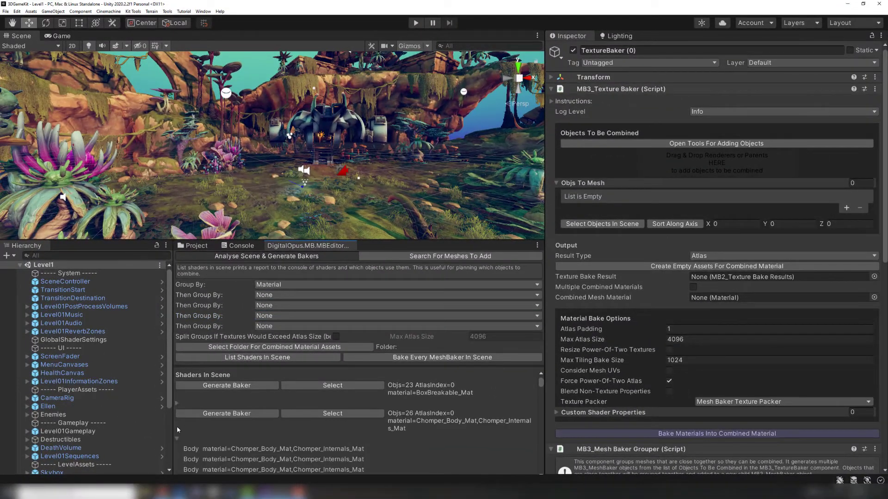
{"action": "left_click", "coordinate": [173, 440]}
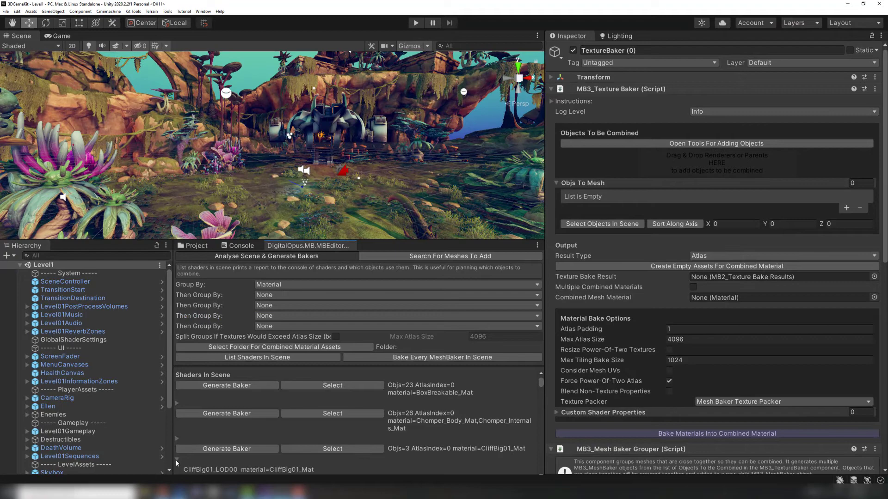
{"action": "left_click", "coordinate": [176, 459]}
{"action": "scroll", "coordinate": [184, 453], "scroll_direction": "down", "scroll_amount": 3}
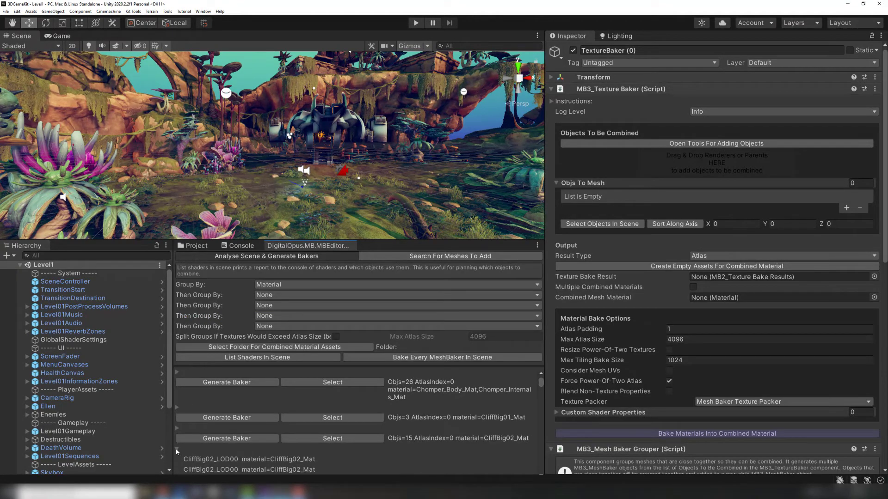
{"action": "left_click", "coordinate": [177, 448]}
{"action": "scroll", "coordinate": [180, 452], "scroll_direction": "down", "scroll_amount": 3}
{"action": "scroll", "coordinate": [179, 444], "scroll_direction": "up", "scroll_amount": 10}
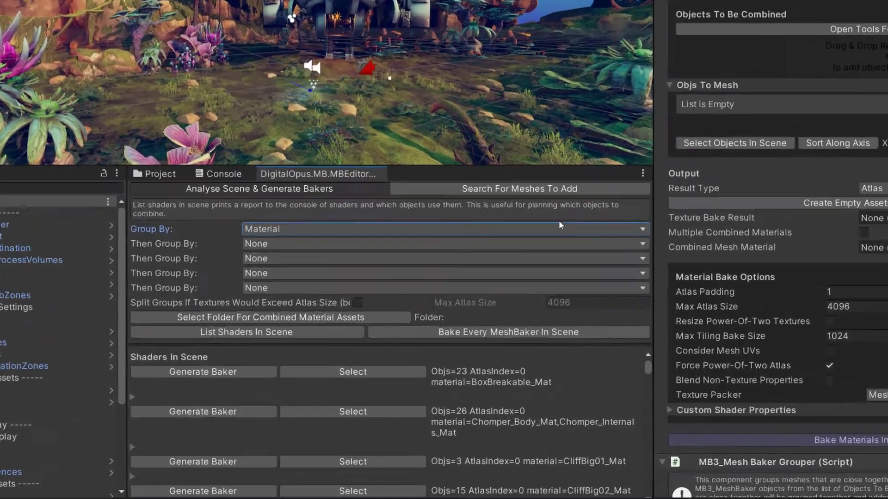
{"action": "left_click", "coordinate": [435, 285]}
Group by Static, then Shader, then Lightmap Index, and list the scene's shaders.
{"action": "left_click", "coordinate": [299, 301]}
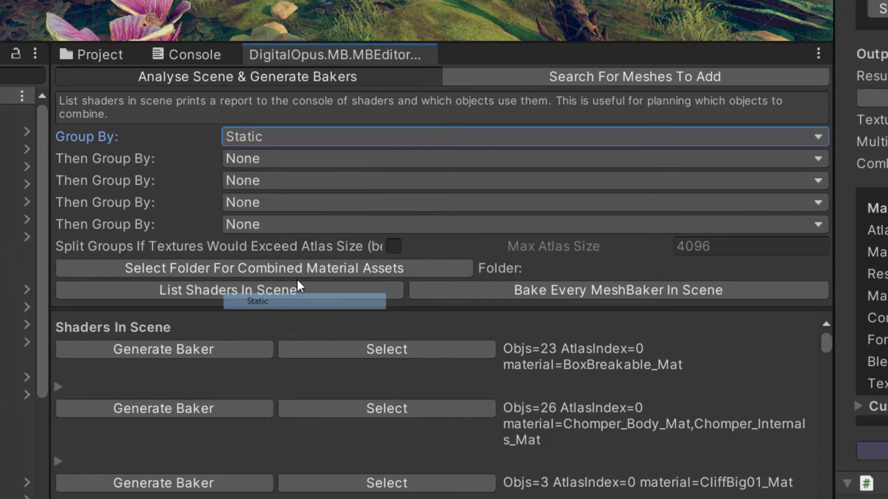
{"action": "left_click", "coordinate": [306, 156]}
{"action": "left_click", "coordinate": [268, 290]}
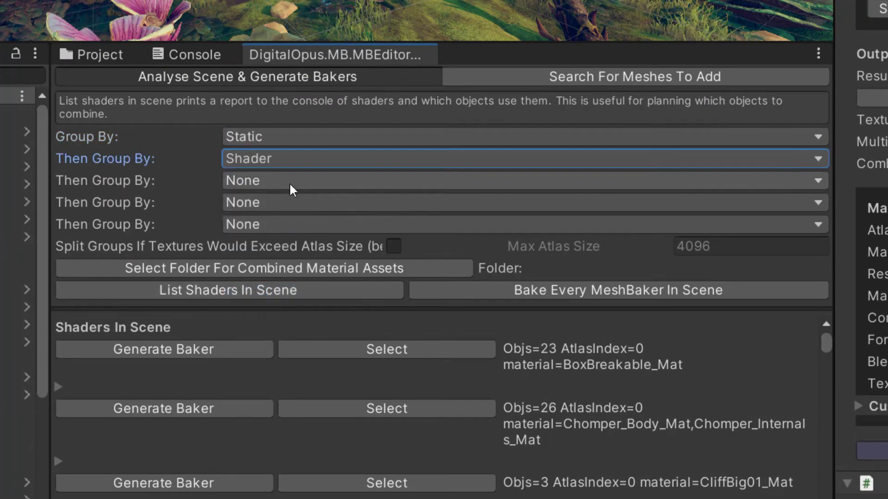
{"action": "left_click", "coordinate": [289, 181]}
{"action": "left_click", "coordinate": [280, 249]}
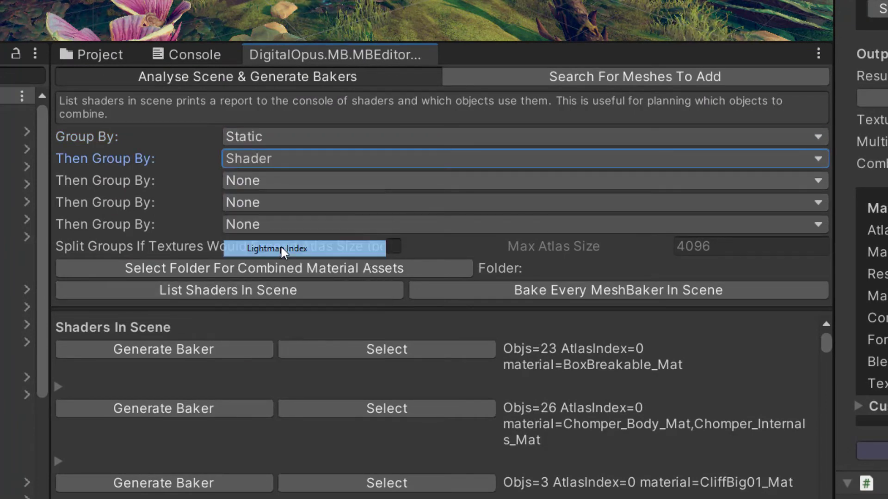
{"action": "left_click", "coordinate": [266, 284]}
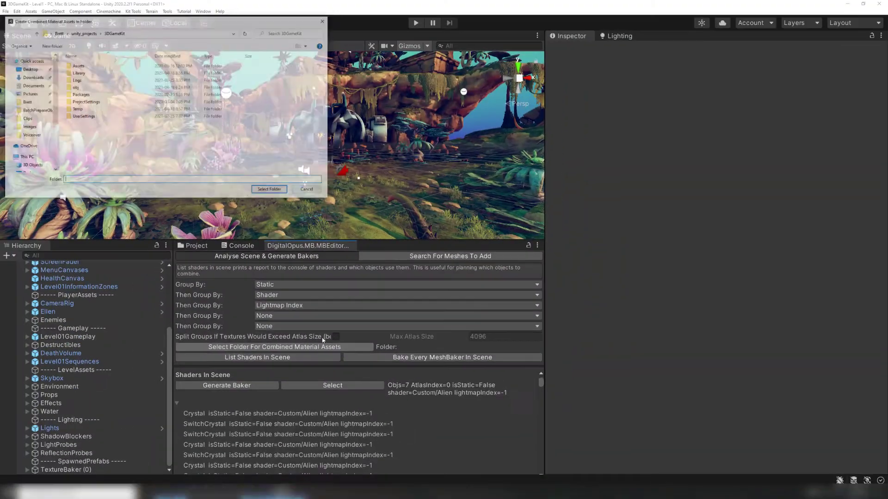
Choose Assets/Out/ as the folder for combined assets.
{"action": "double_click", "coordinate": [78, 65]}
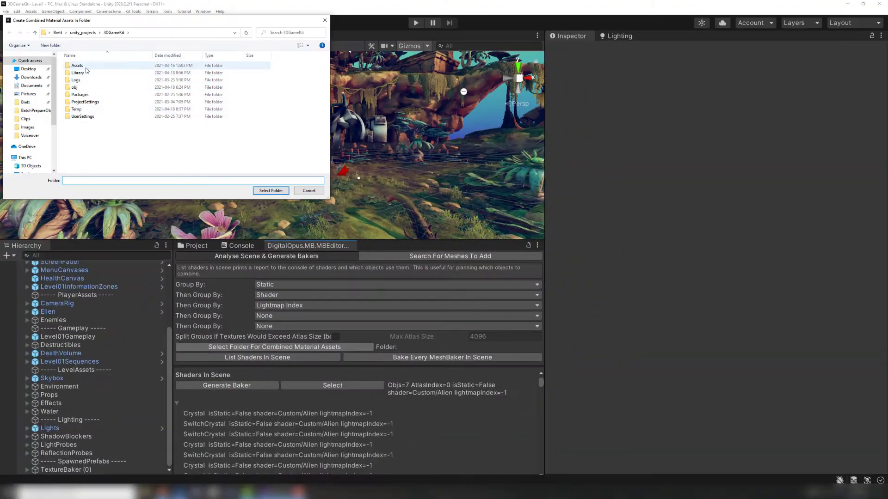
{"action": "double_click", "coordinate": [78, 65]}
{"action": "left_click", "coordinate": [75, 87]}
{"action": "left_click", "coordinate": [270, 191]}
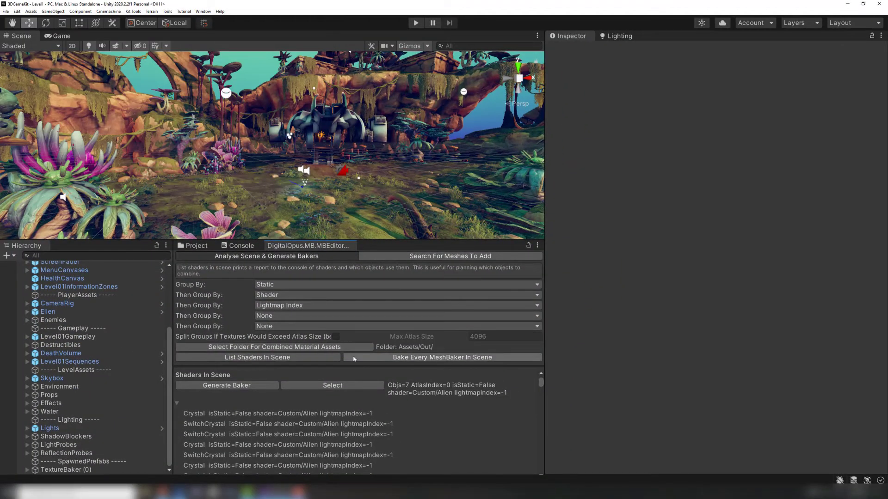
Generate the Custom/Alien baker and inspect the Alien, GroundCover and MossMask MeshBakers.
{"action": "left_click", "coordinate": [260, 386]}
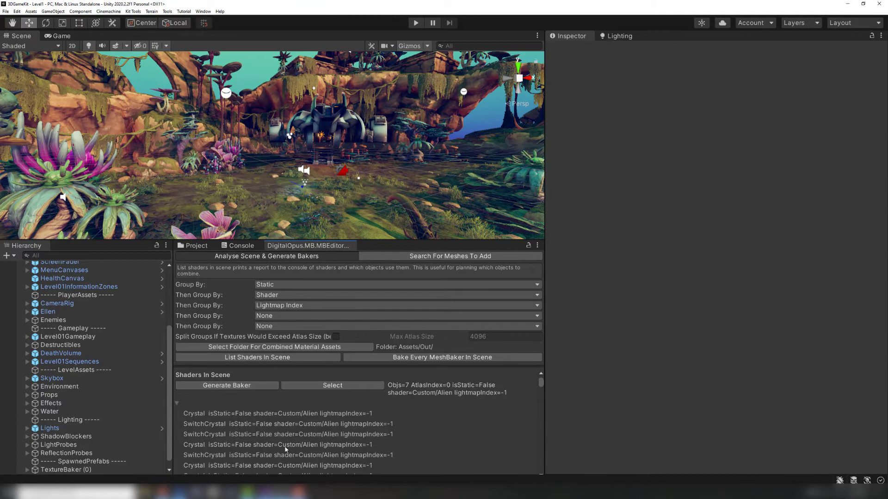
{"action": "left_click", "coordinate": [74, 470]}
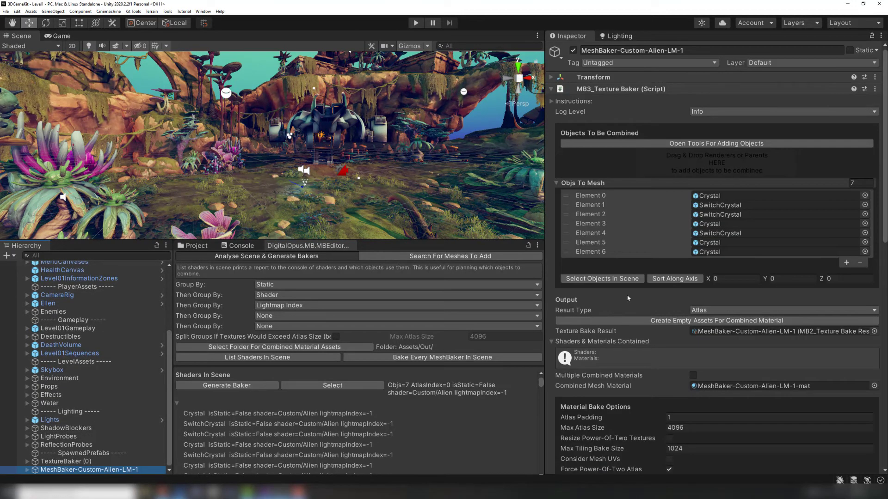
{"action": "scroll", "coordinate": [629, 295], "scroll_direction": "down", "scroll_amount": 10}
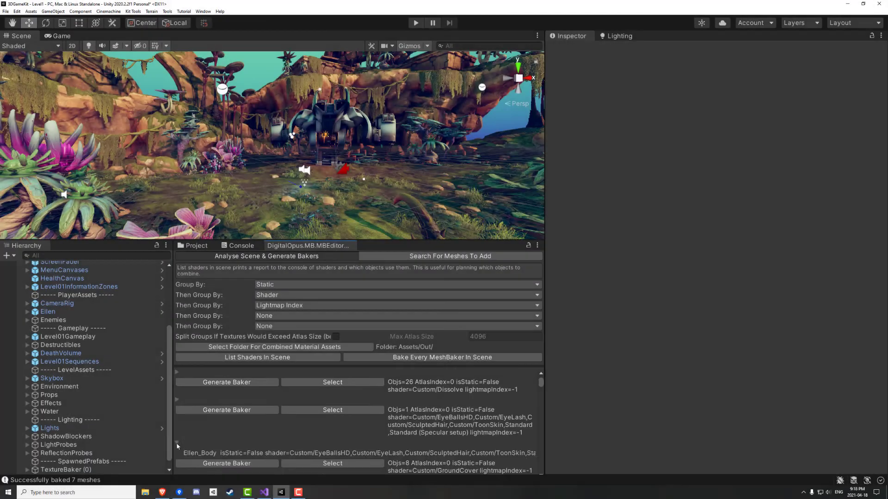
{"action": "scroll", "coordinate": [222, 410], "scroll_direction": "down", "scroll_amount": 2}
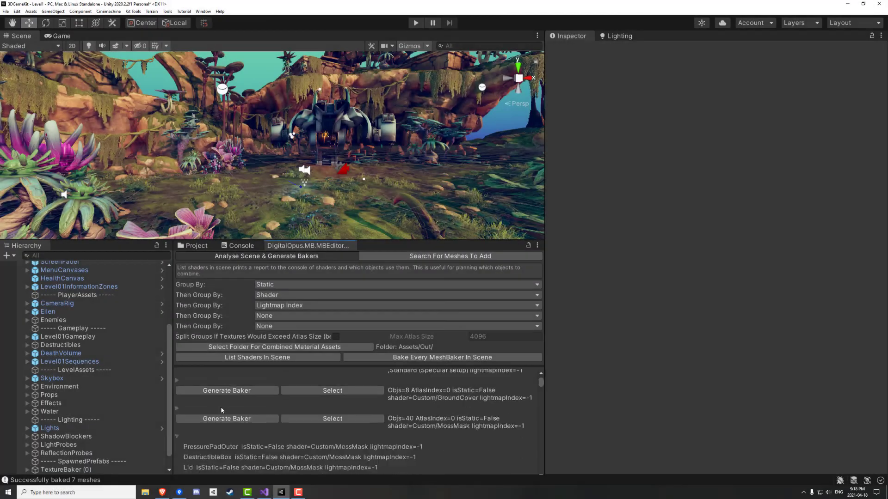
{"action": "scroll", "coordinate": [222, 410], "scroll_direction": "down", "scroll_amount": 1}
{"action": "left_click", "coordinate": [88, 453]}
{"action": "left_click", "coordinate": [98, 461]}
{"action": "left_click", "coordinate": [102, 470]}
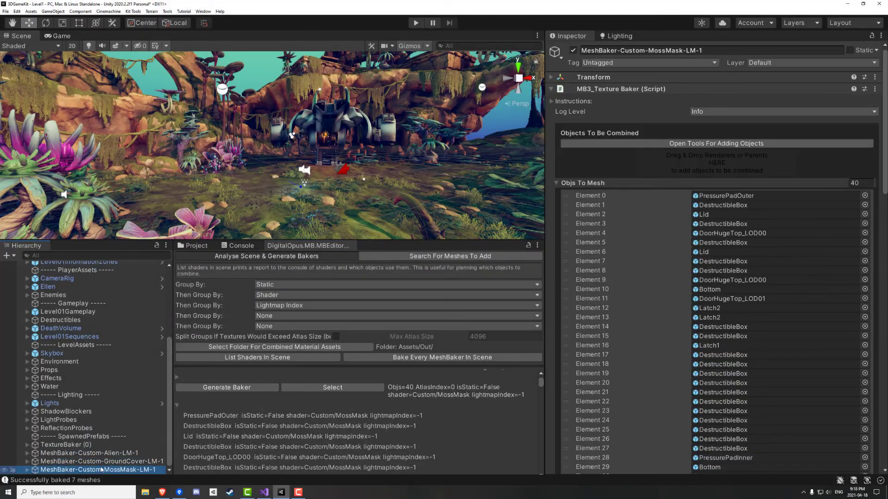